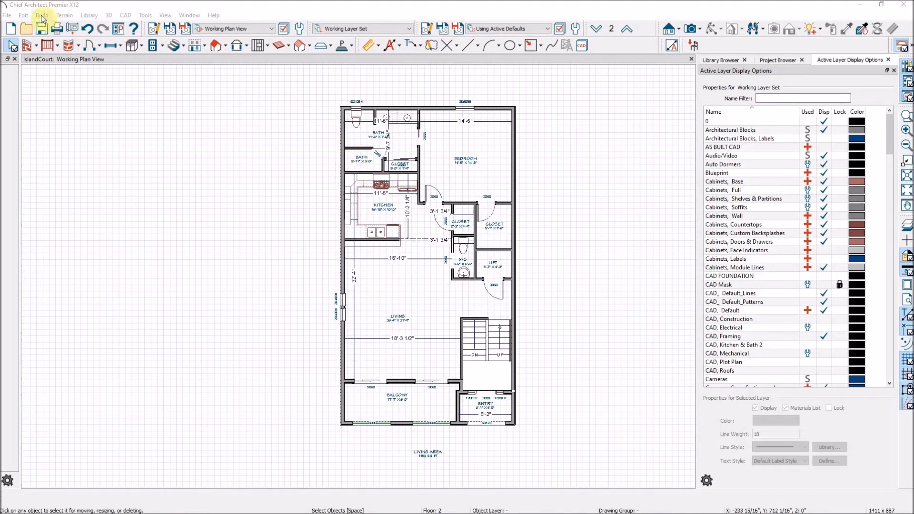
Start Backup Entire Plan from the File menu, keeping 'Backup Plan Files and All Referenced Files'
click(9, 18)
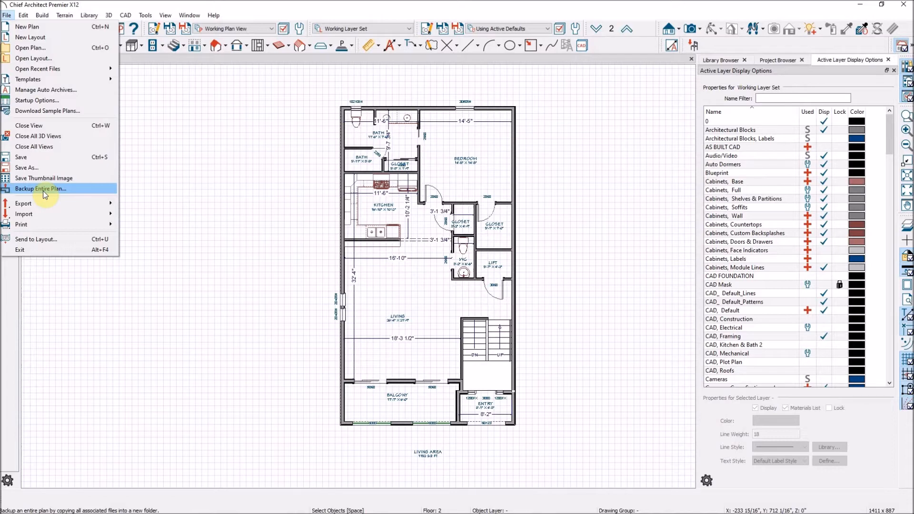
click(43, 190)
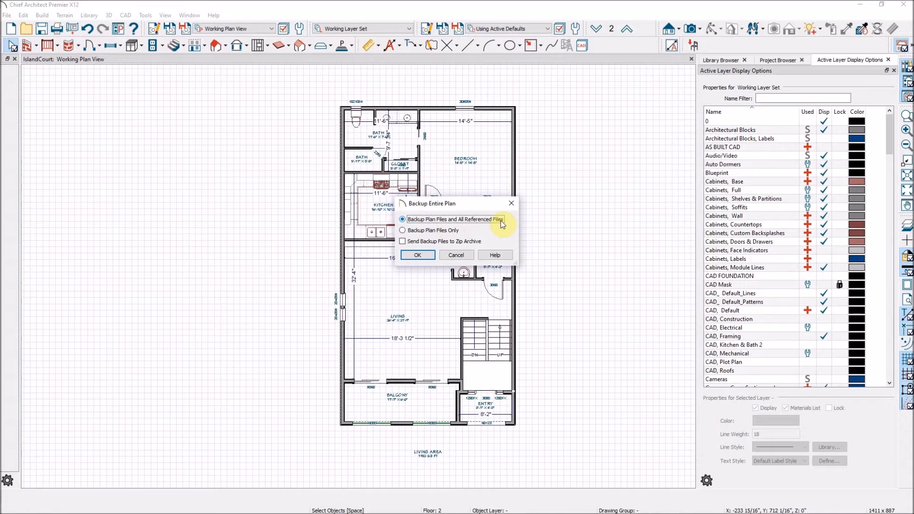
click(418, 255)
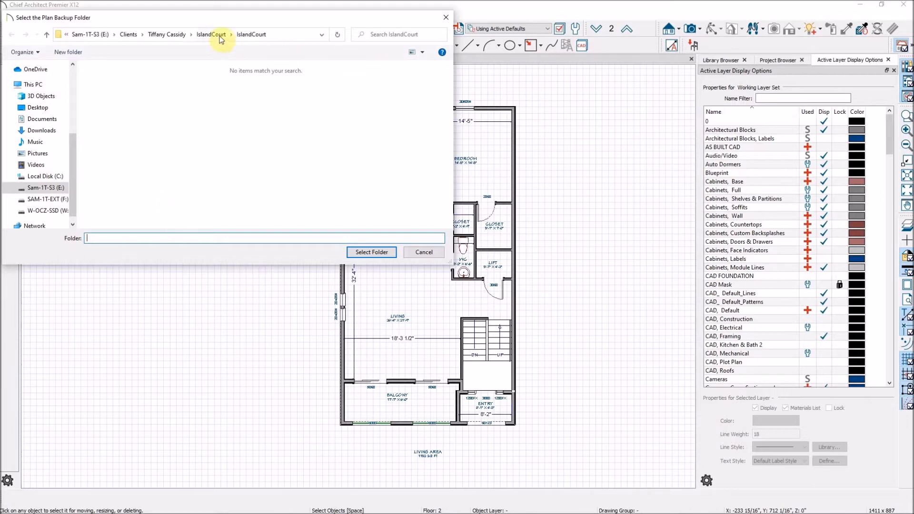
Back up the plan and 57 referenced files into IslandCourt, overwriting existing files, then minimize to the folder
click(251, 35)
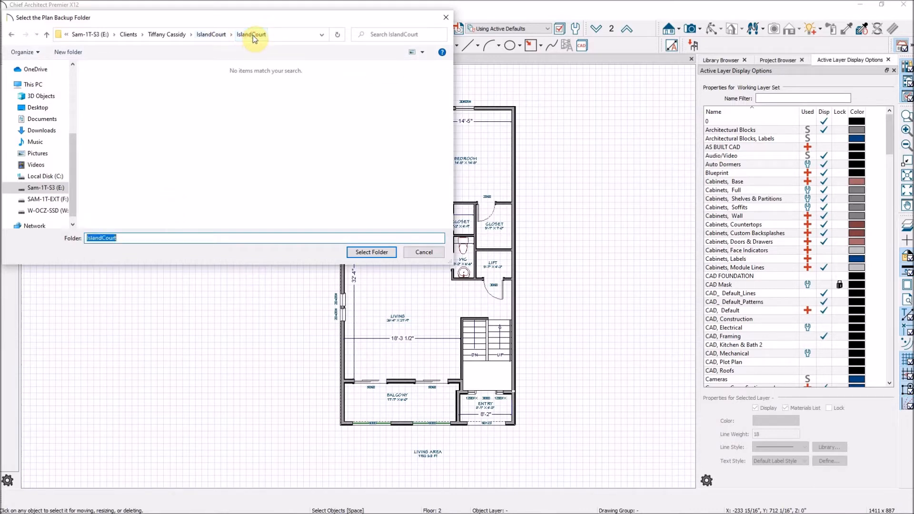
click(371, 252)
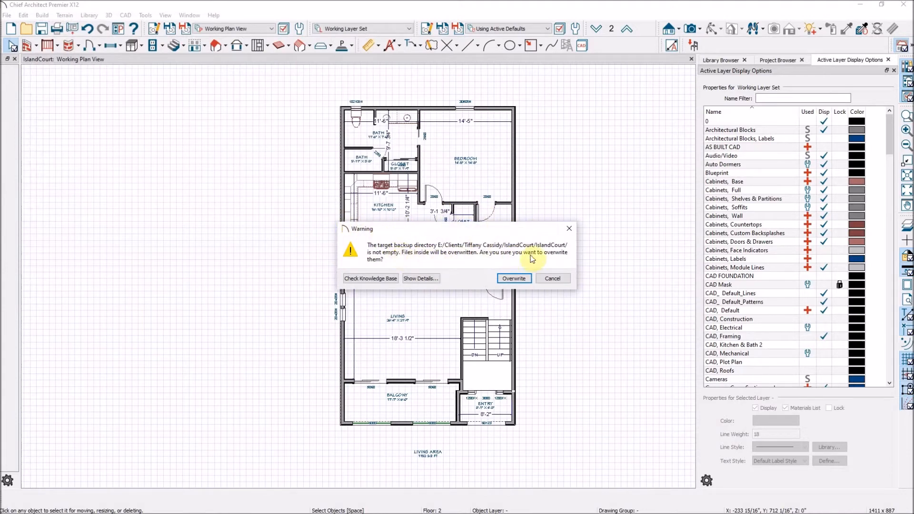
click(520, 280)
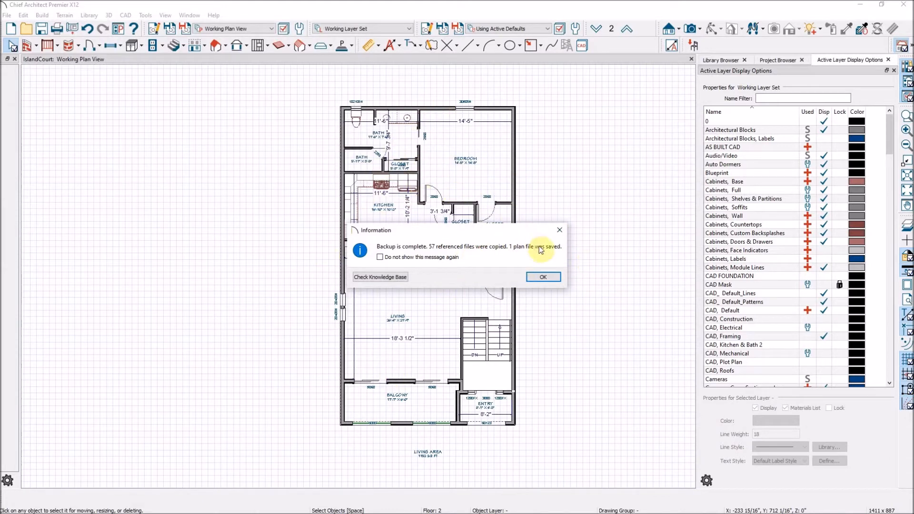
click(544, 278)
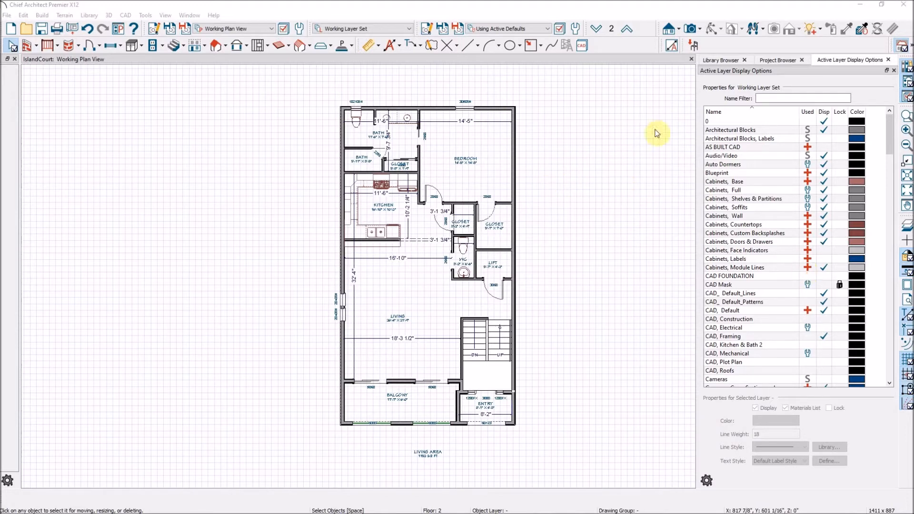
click(863, 6)
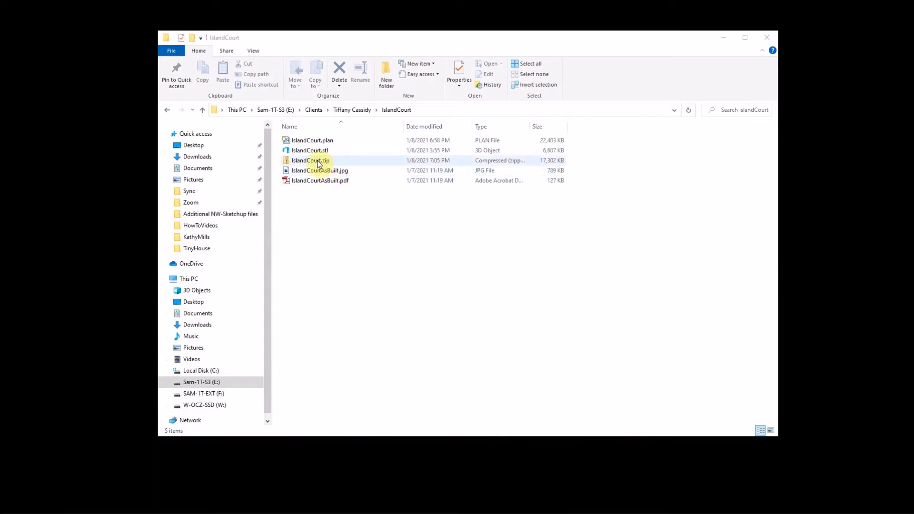
Extract IslandCourt.zip with Extract All into a new IslandCourt folder and enter it
right_click(318, 164)
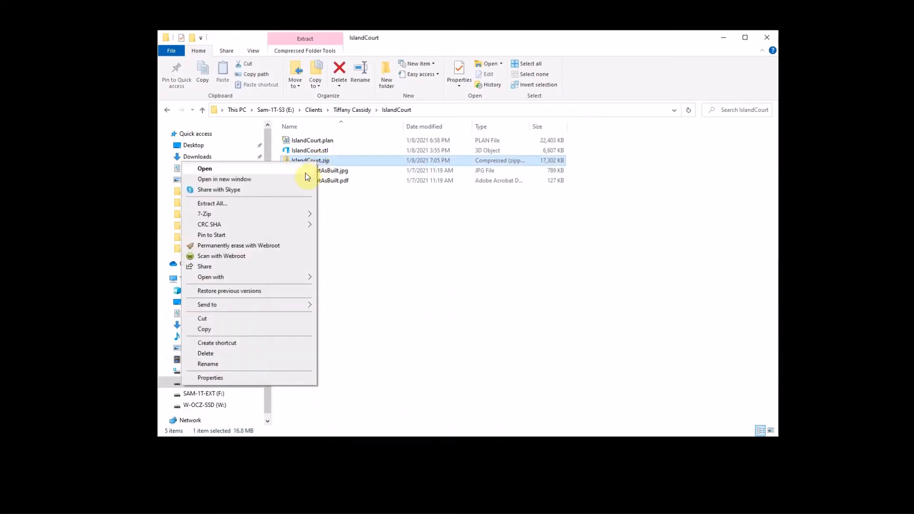
click(261, 204)
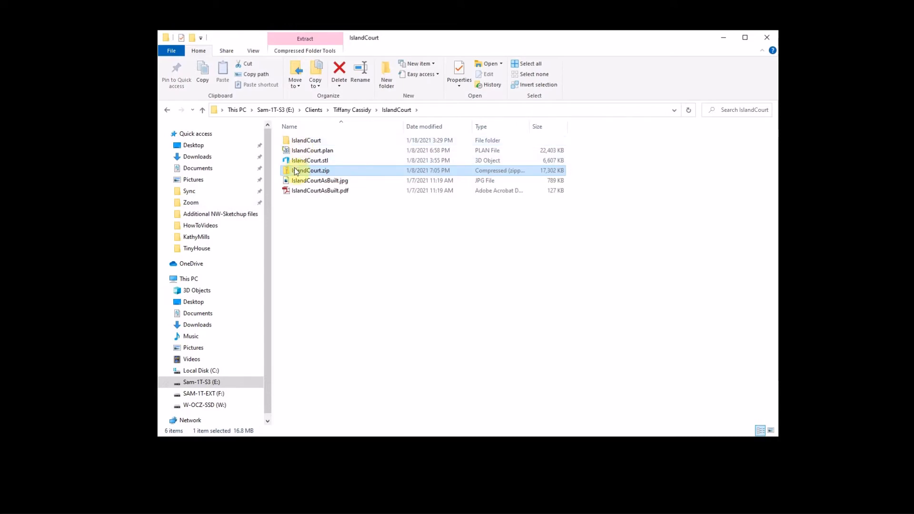
double_click(312, 142)
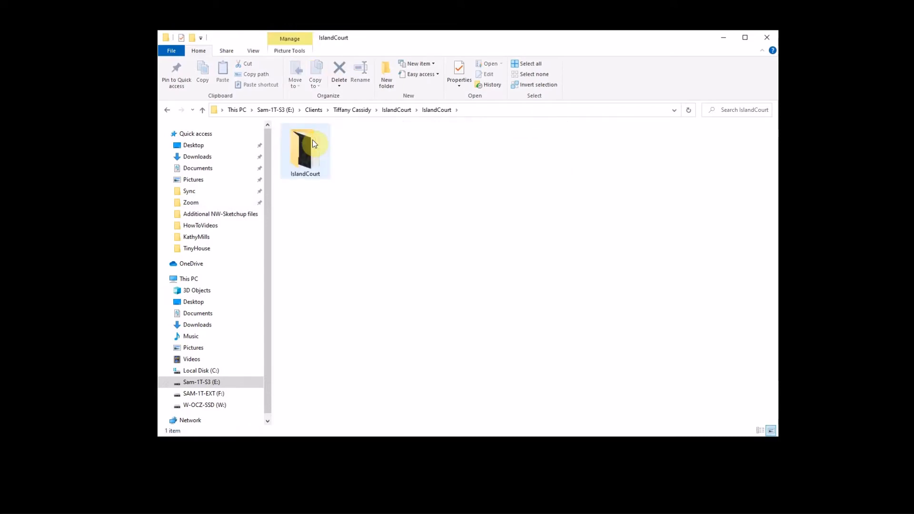
Browse the inner IslandCourt folder of backed-up files, then return to Chief Architect
double_click(311, 149)
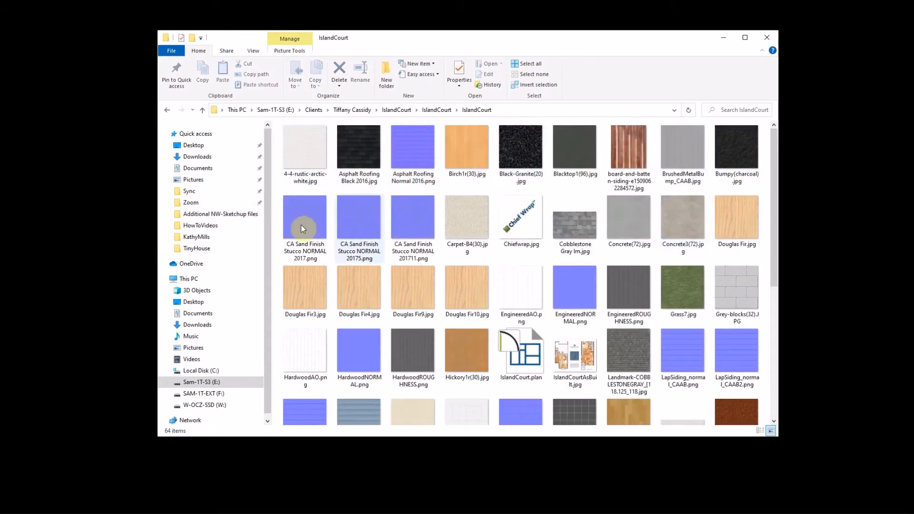
scroll(572, 204, down, 5)
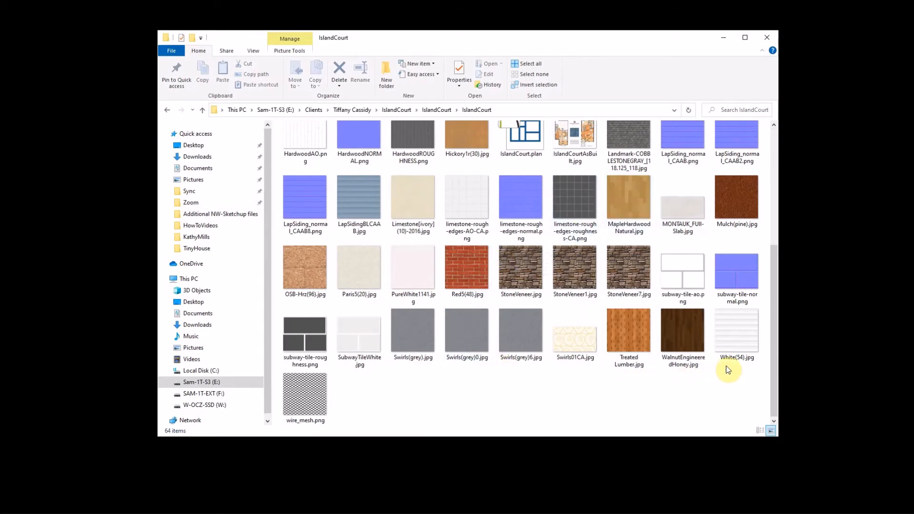
scroll(726, 370, up, 3)
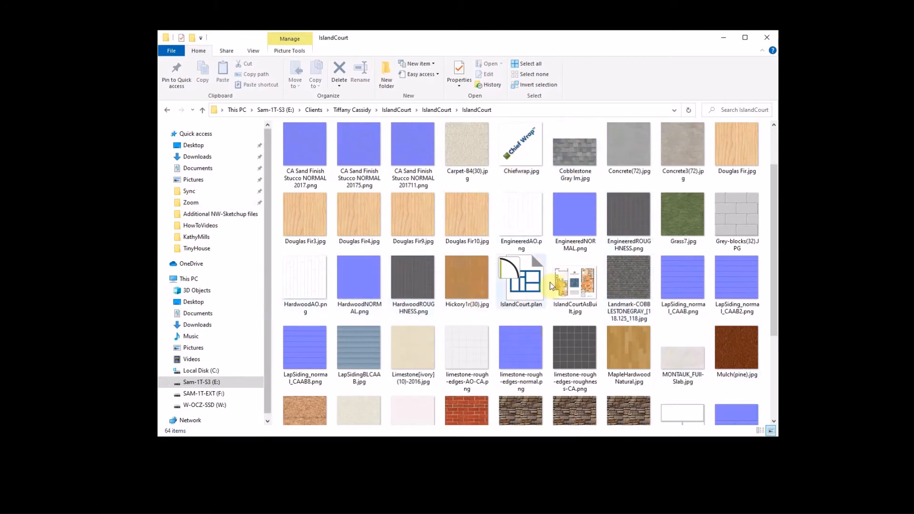
scroll(557, 282, down, 3)
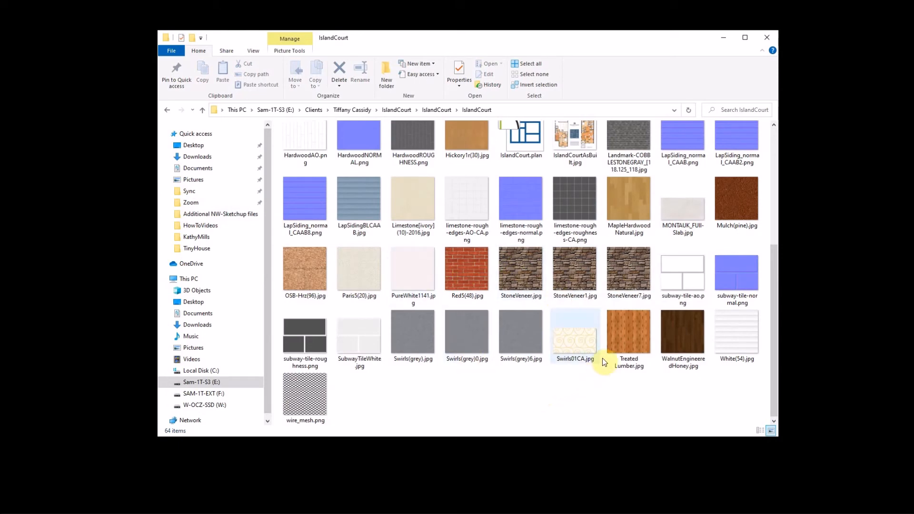
scroll(601, 358, up, 3)
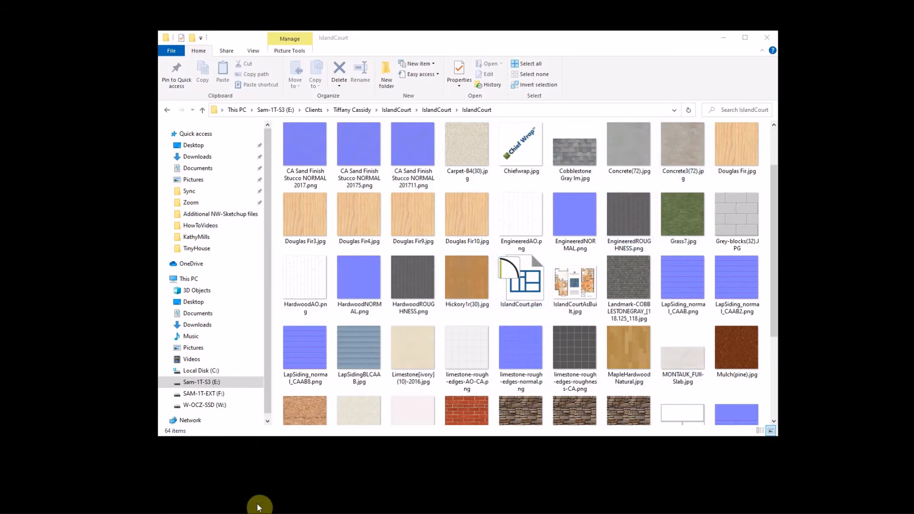
click(151, 505)
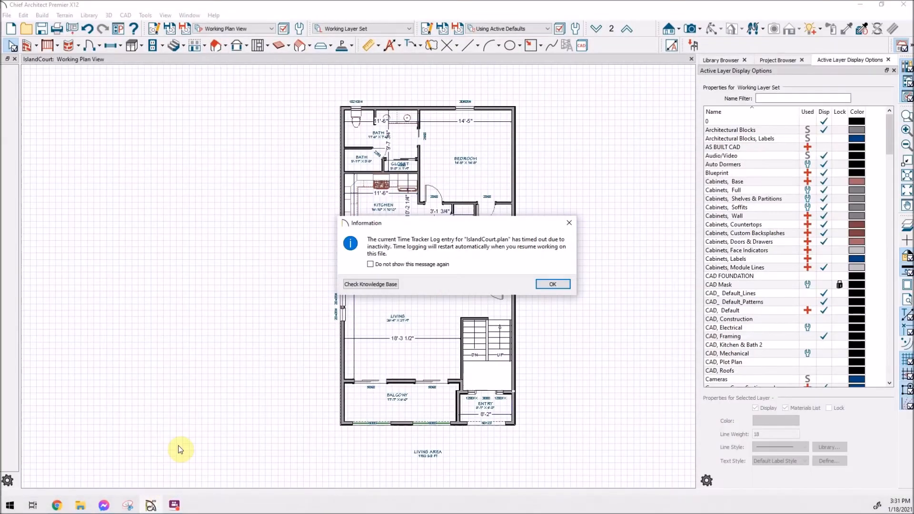
click(554, 284)
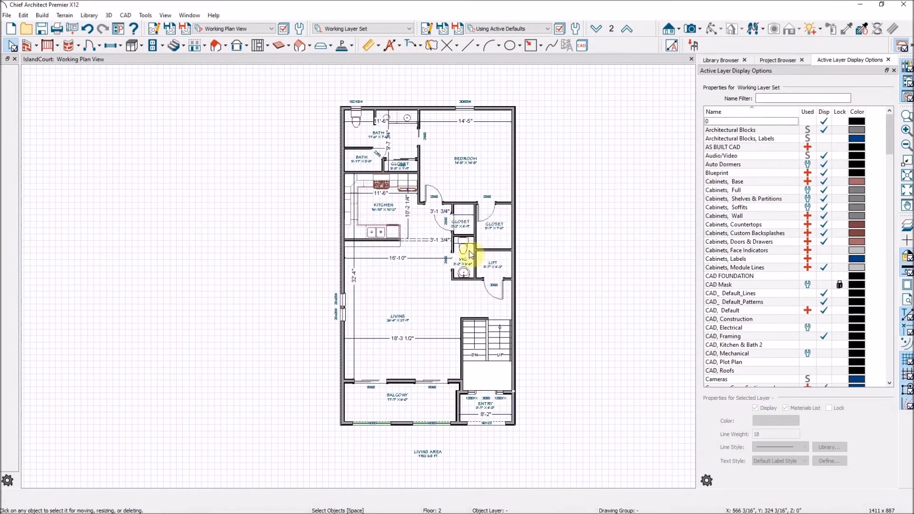
Close the IslandCourt plan, discarding unsaved changes
click(689, 60)
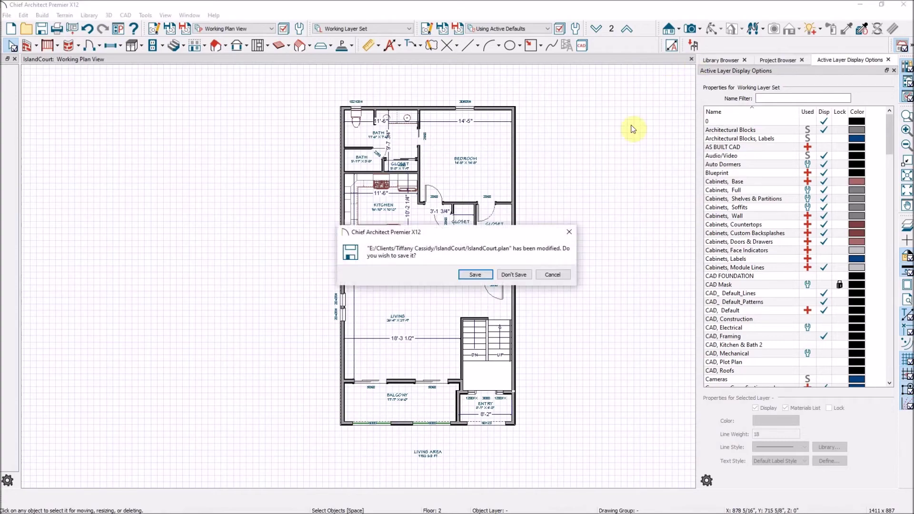
click(521, 278)
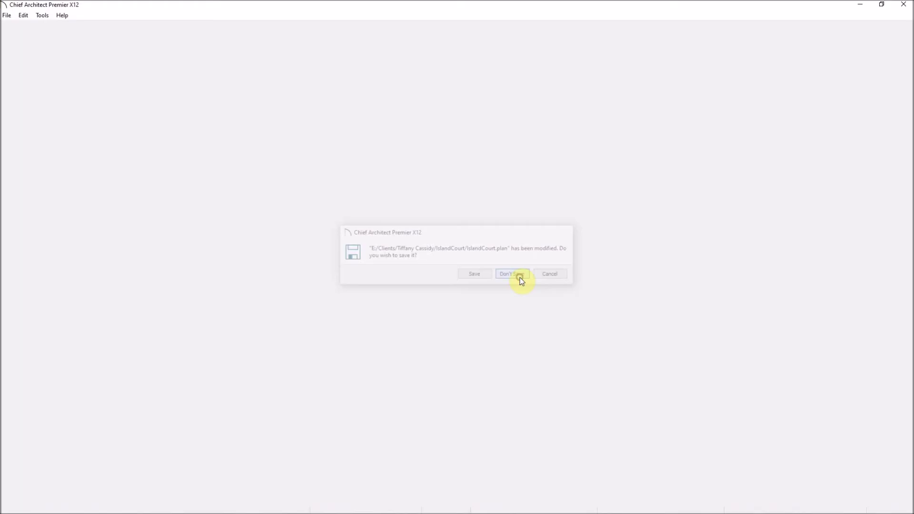
click(8, 15)
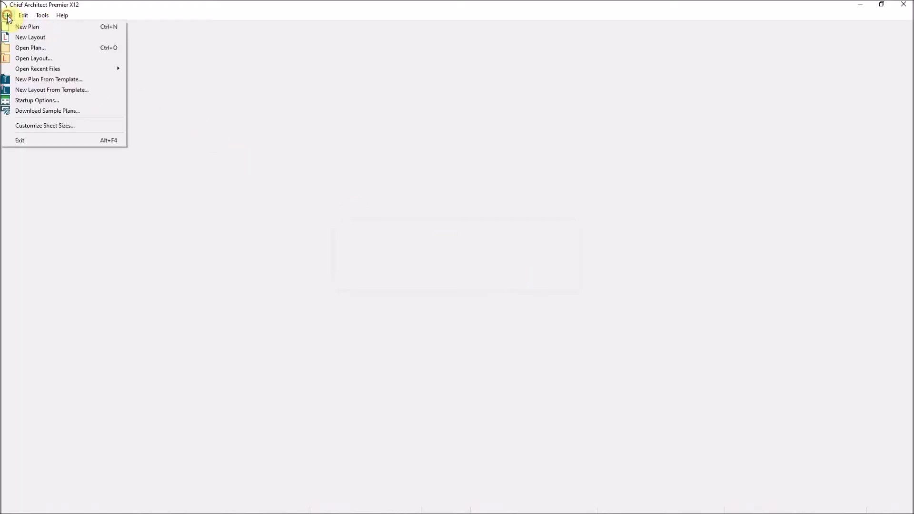
Open IslandCourt.plan from the extracted IslandCourt > IslandCourt folder via Open Plan
click(25, 47)
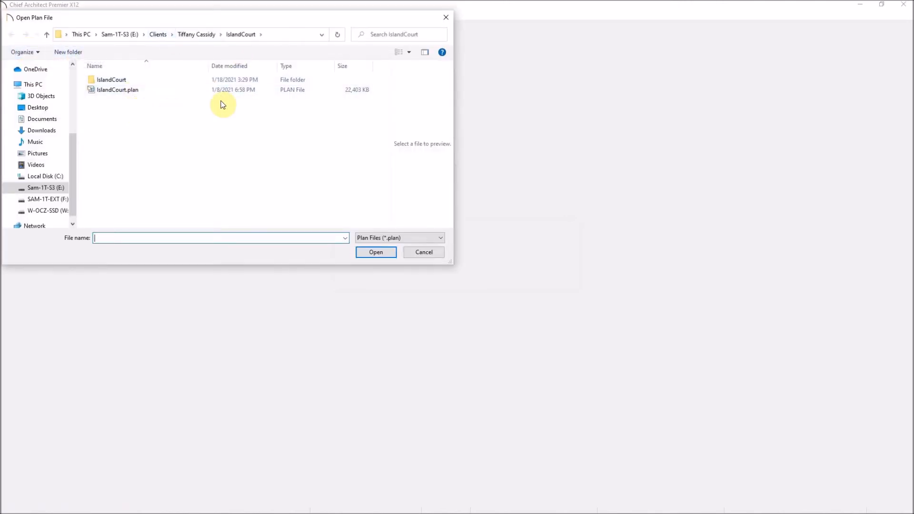
double_click(117, 83)
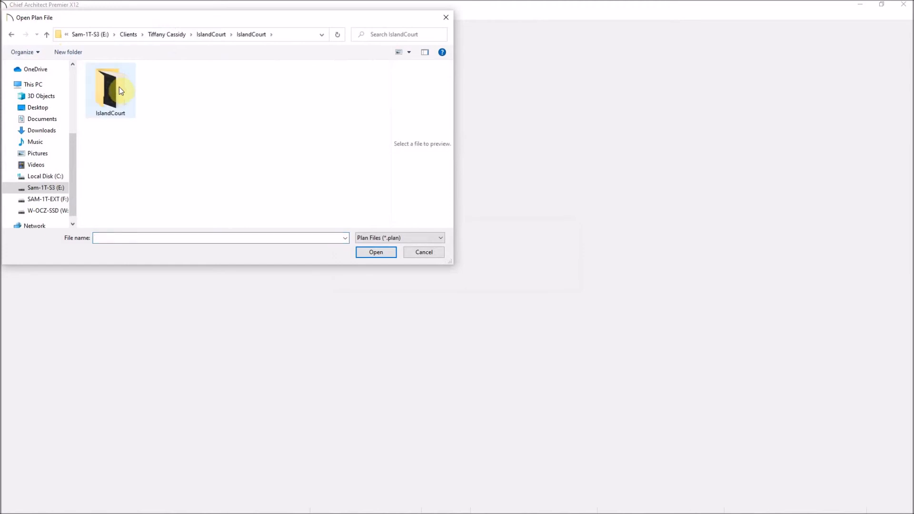
double_click(119, 86)
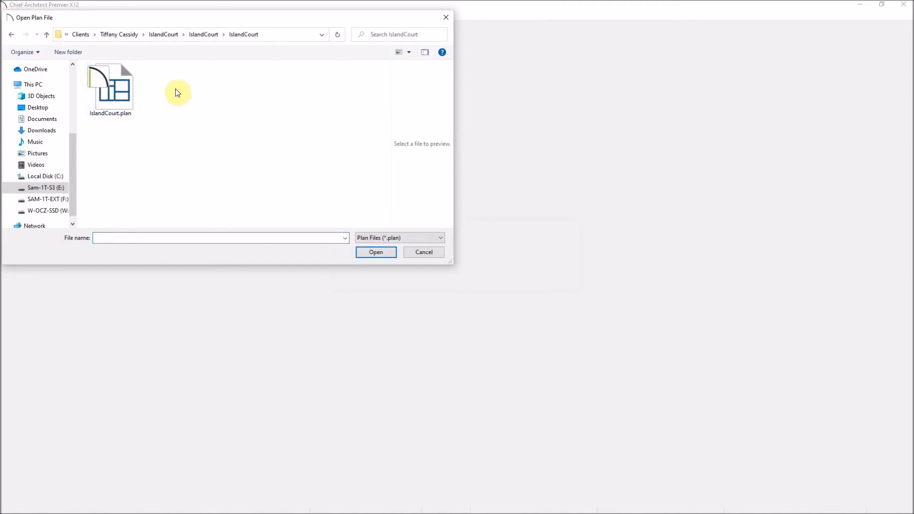
click(442, 239)
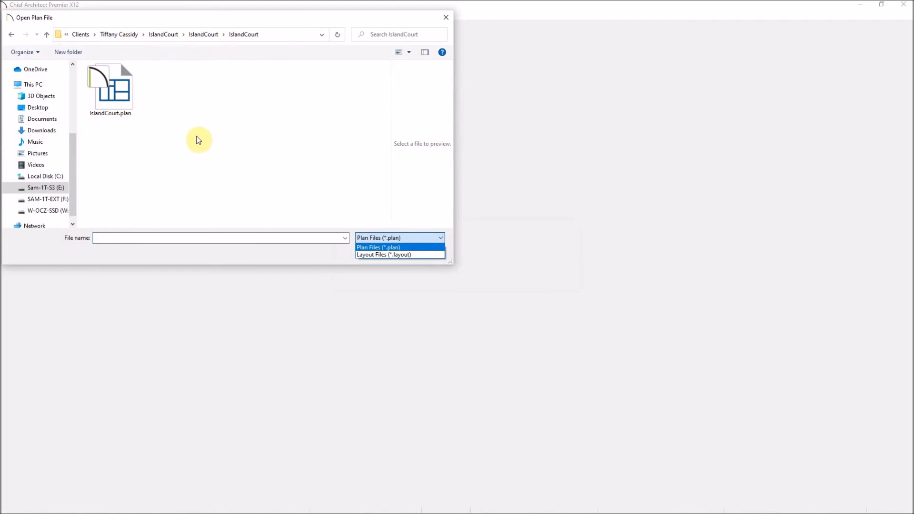
click(124, 98)
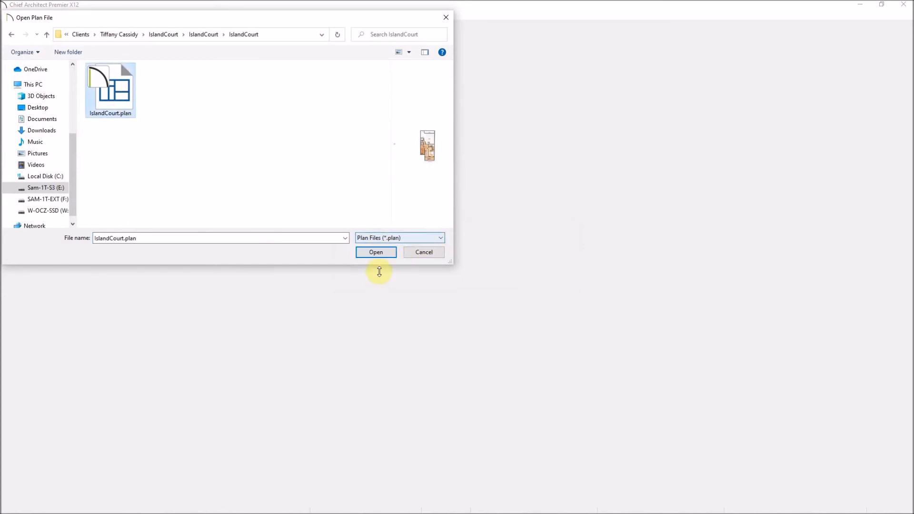
click(379, 252)
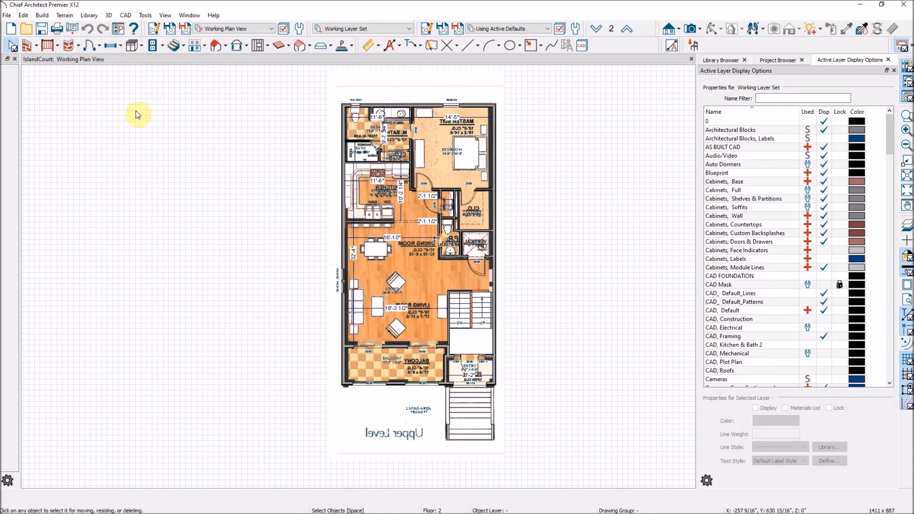
click(7, 14)
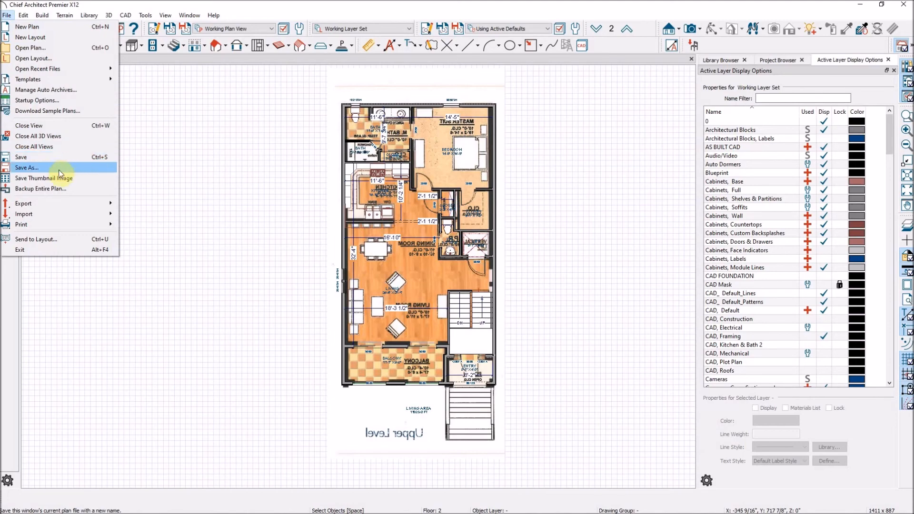
click(47, 172)
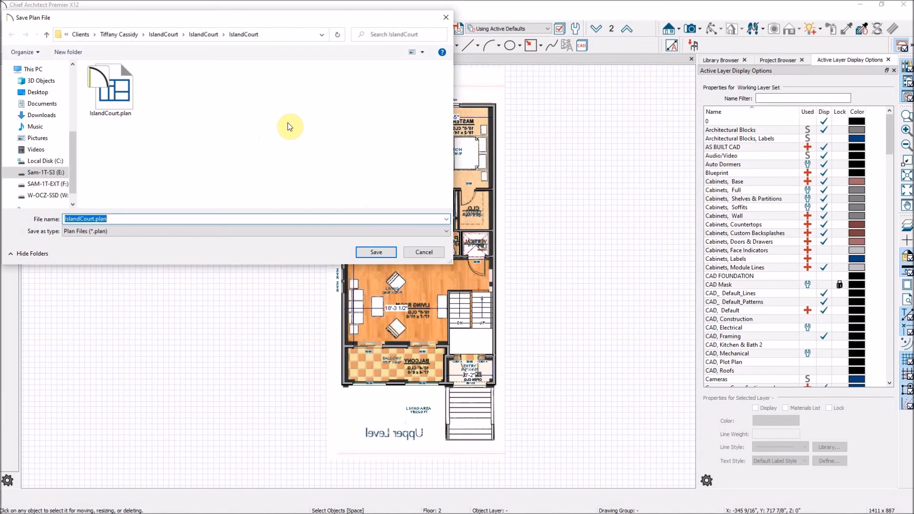
click(423, 252)
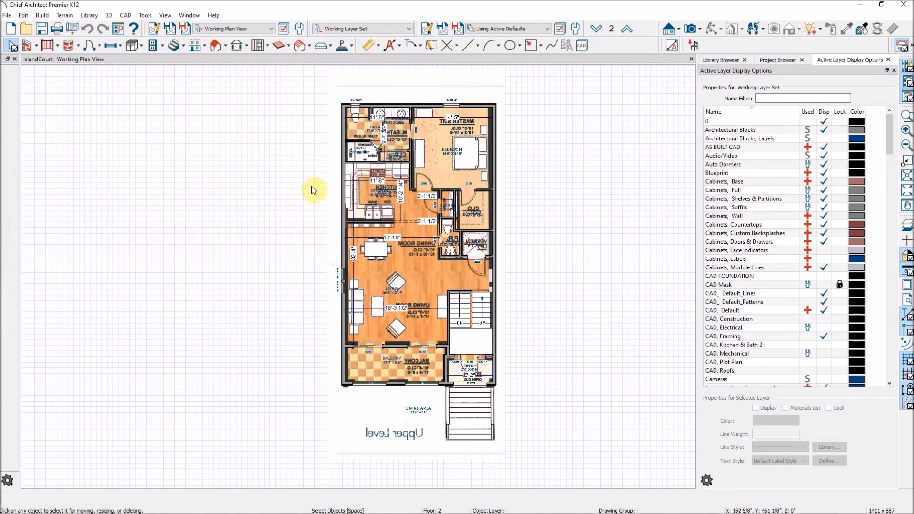
click(10, 15)
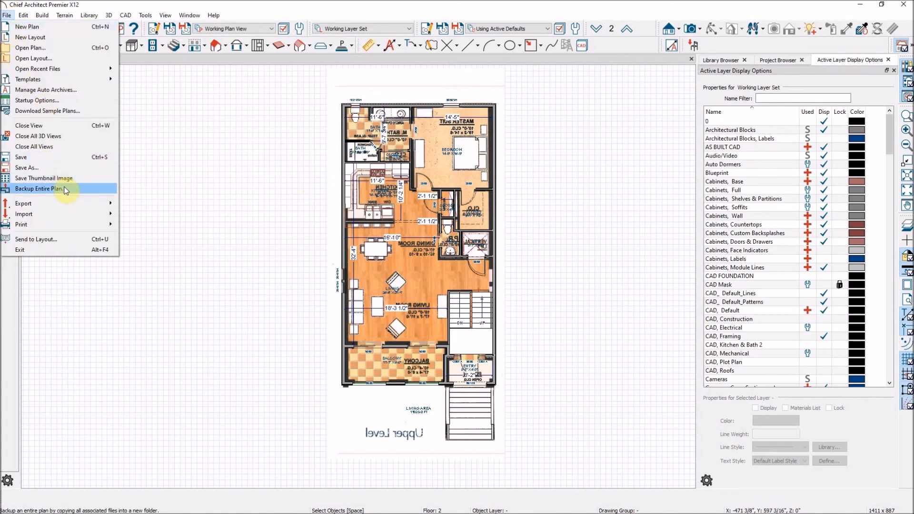